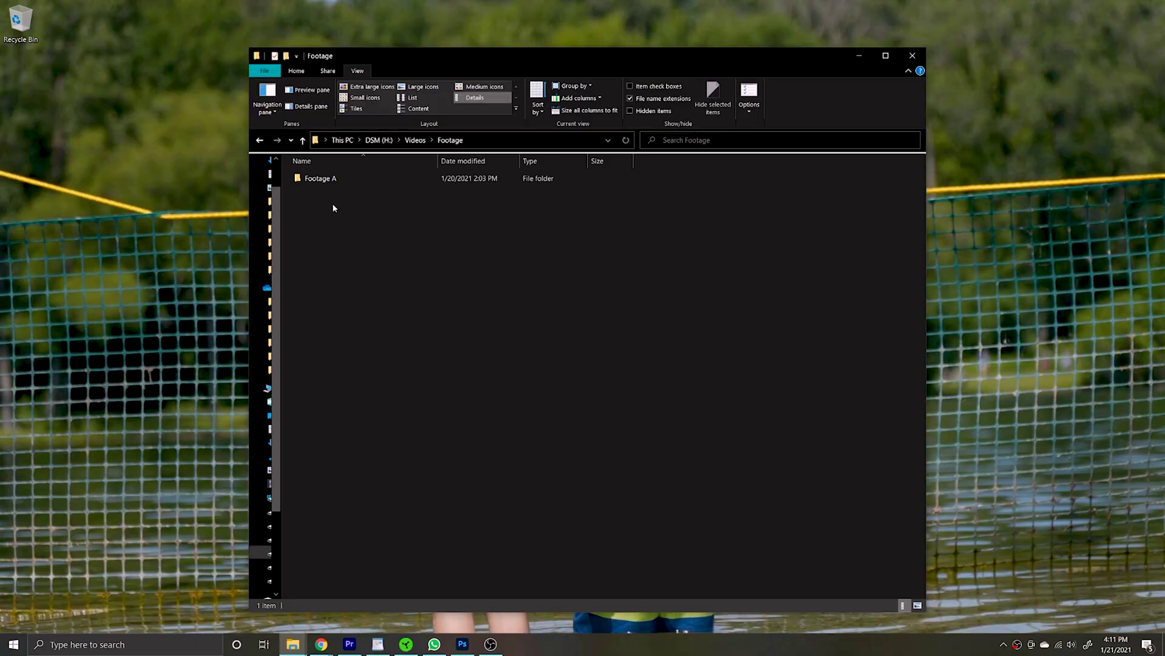
Drag the Footage A folder from File Explorer into the 'video sample' project panel.
double_click(326, 180)
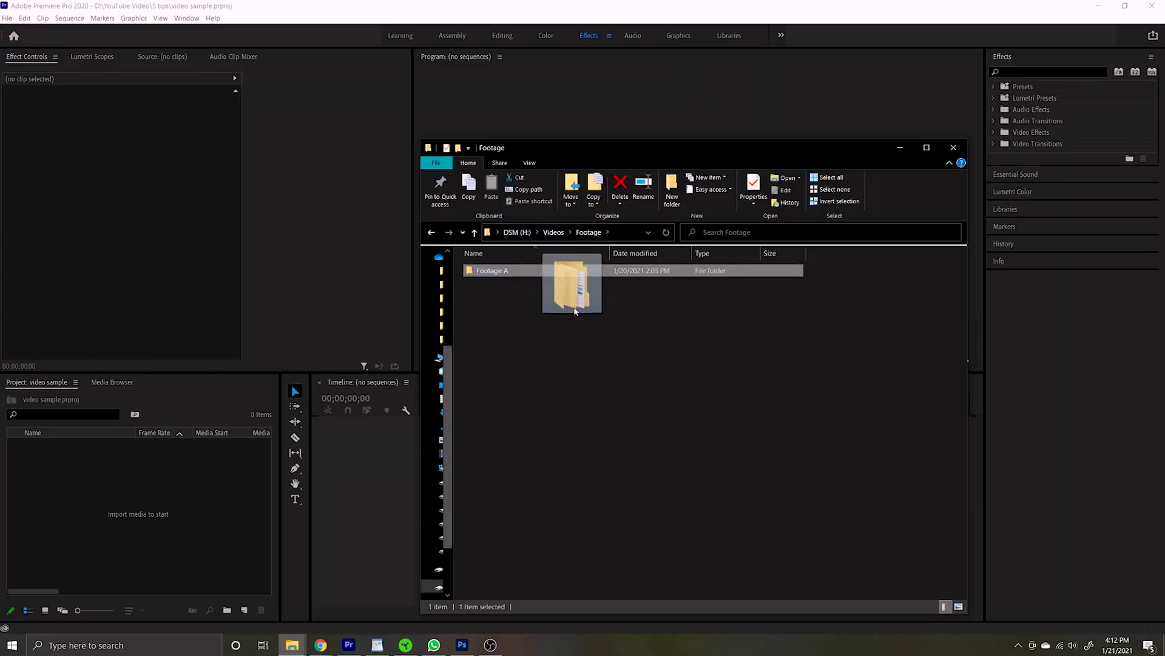
drag(122, 484, 121, 484)
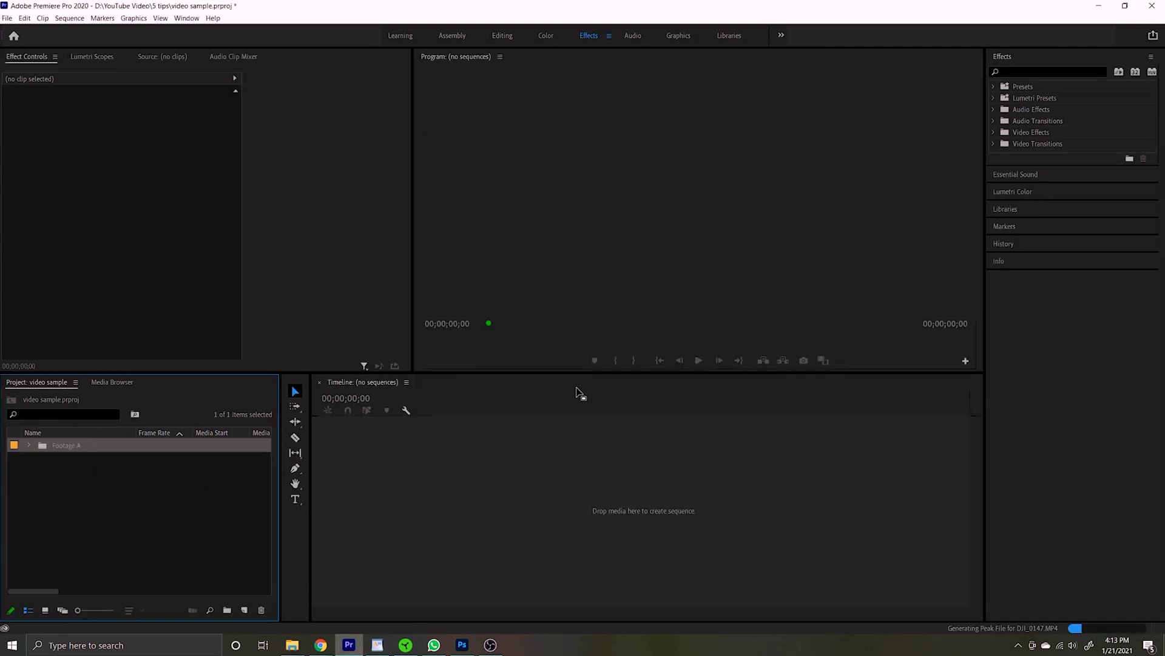
Expand the Footage A bin and its A Camera sub-bin to browse the clips.
click(158, 502)
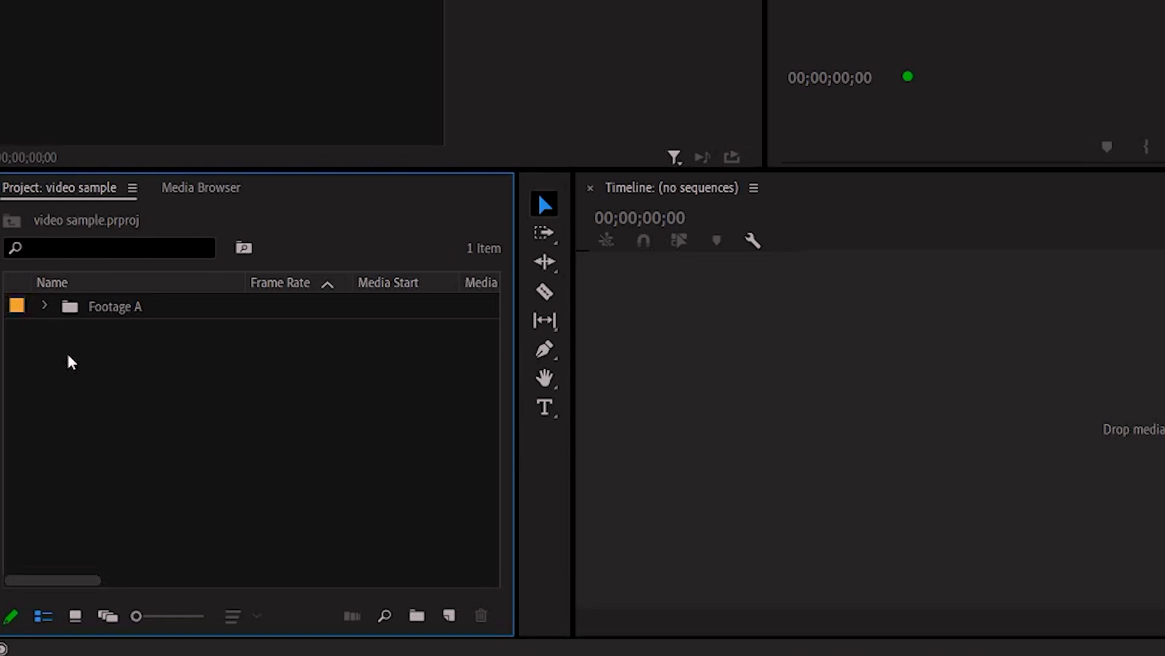
click(45, 307)
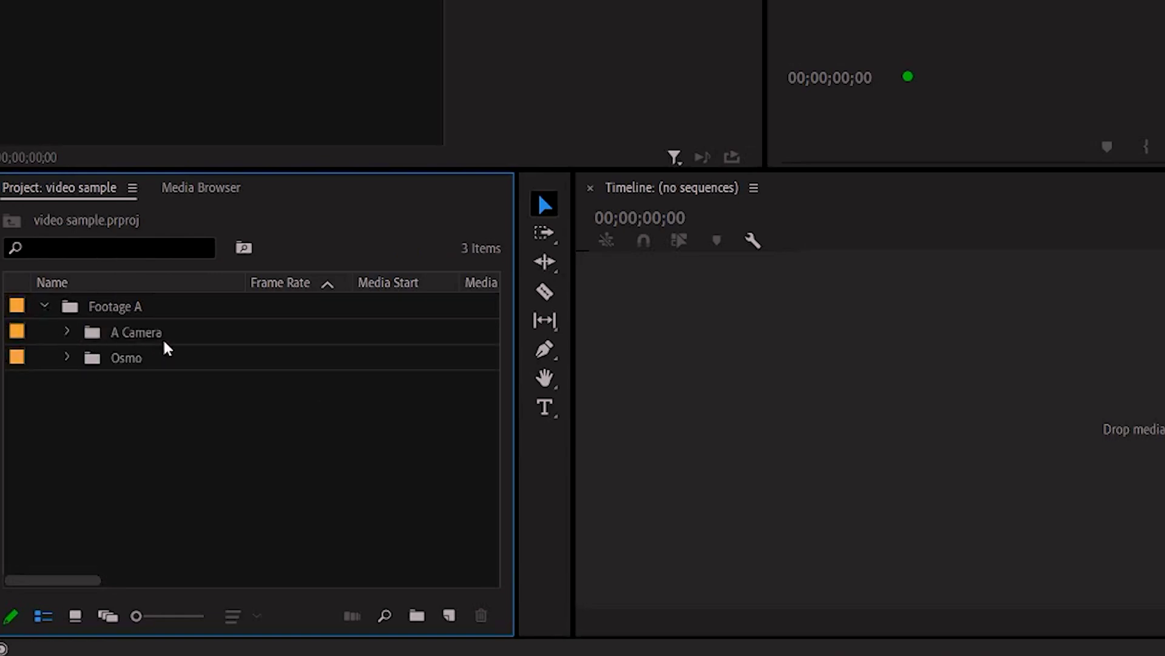
click(67, 332)
scroll(161, 385, down, 5)
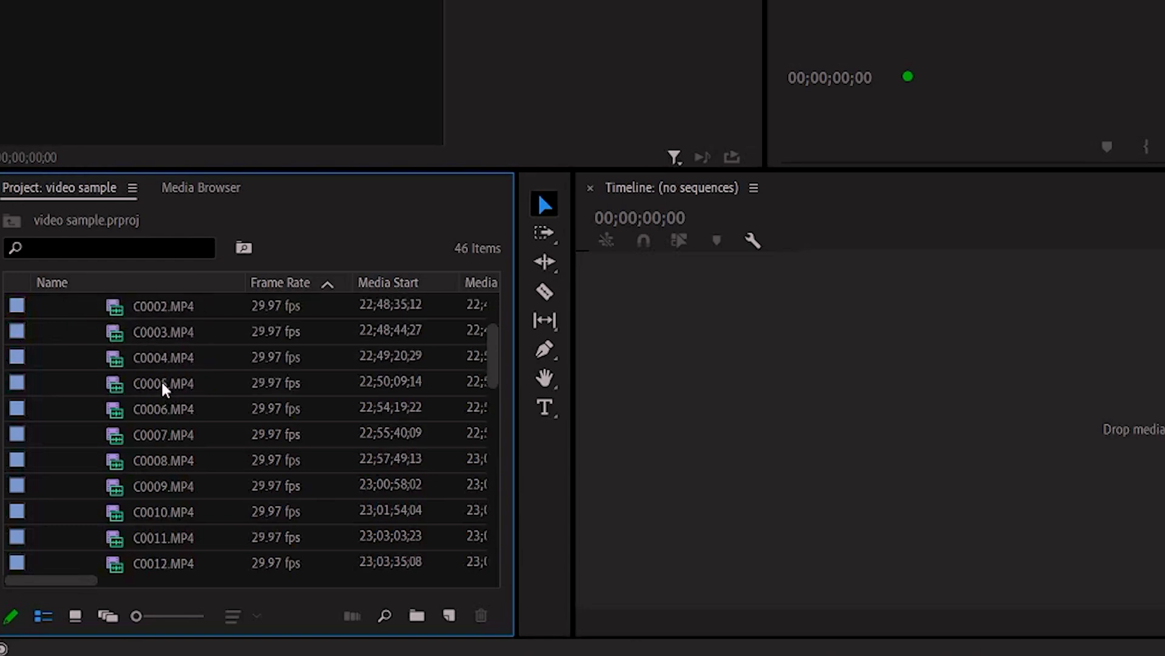
scroll(161, 387, down, 4)
scroll(162, 386, up, 3)
scroll(163, 383, up, 6)
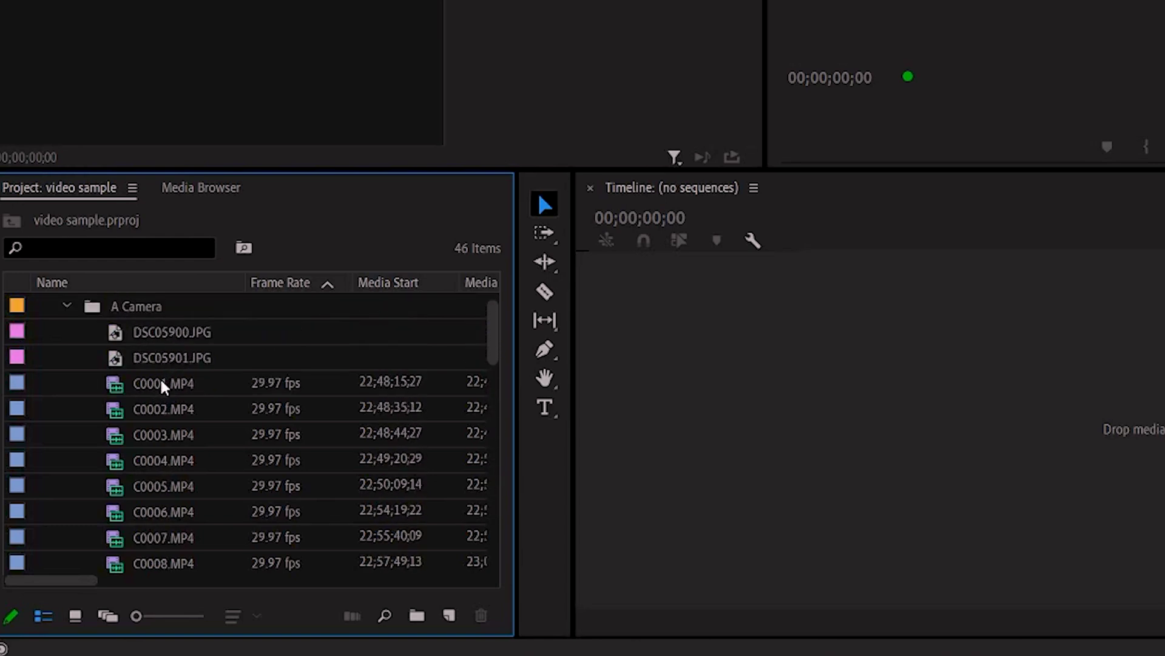
Collapse A Camera and expand Osmo to show its JPG stills and MP4 clips.
click(66, 305)
click(67, 358)
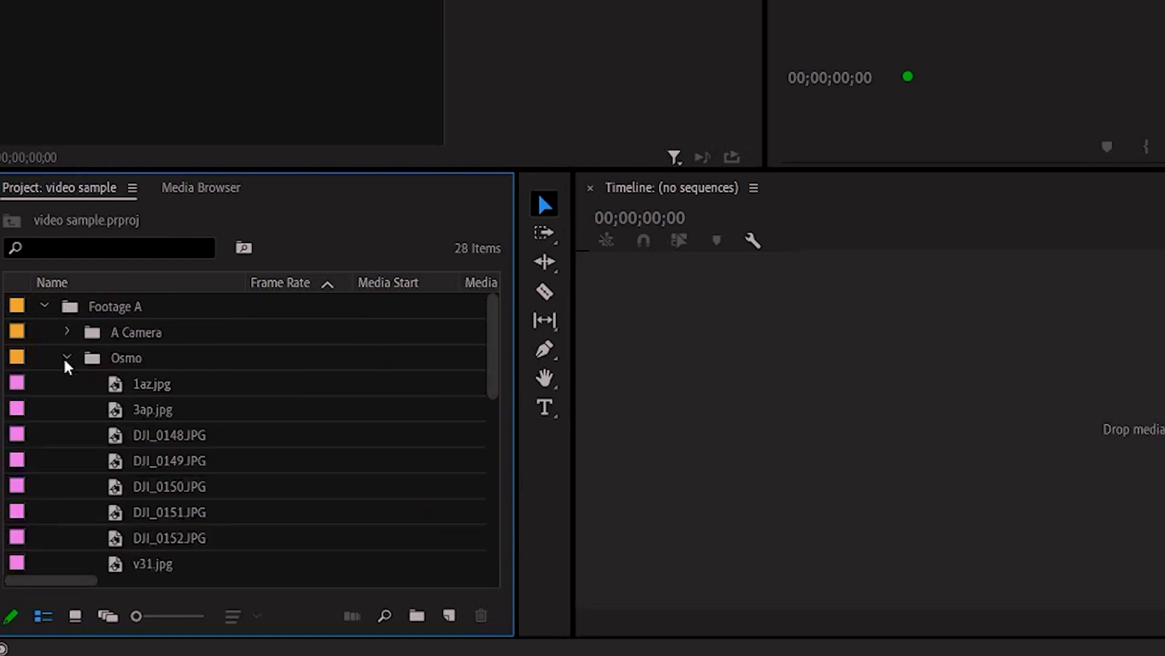
scroll(150, 419, down, 2)
scroll(151, 419, down, 4)
scroll(151, 418, up, 2)
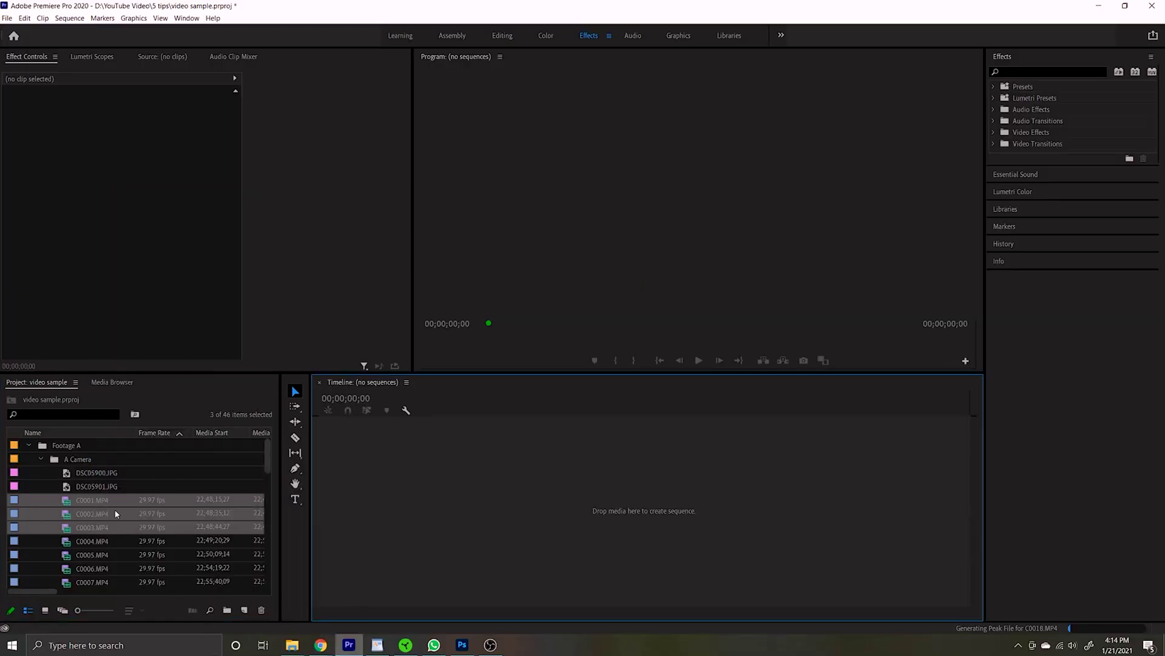
Give clips C0001–C0003.MP4 the Rose label, setting them apart from C0004.
right_click(90, 504)
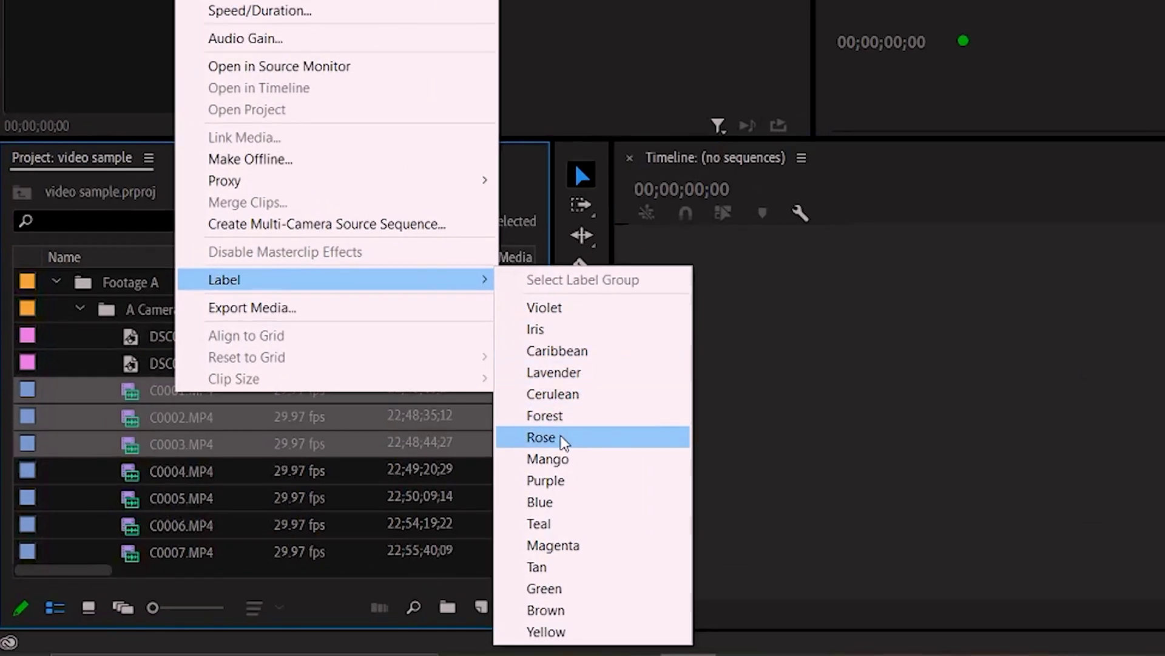
click(276, 523)
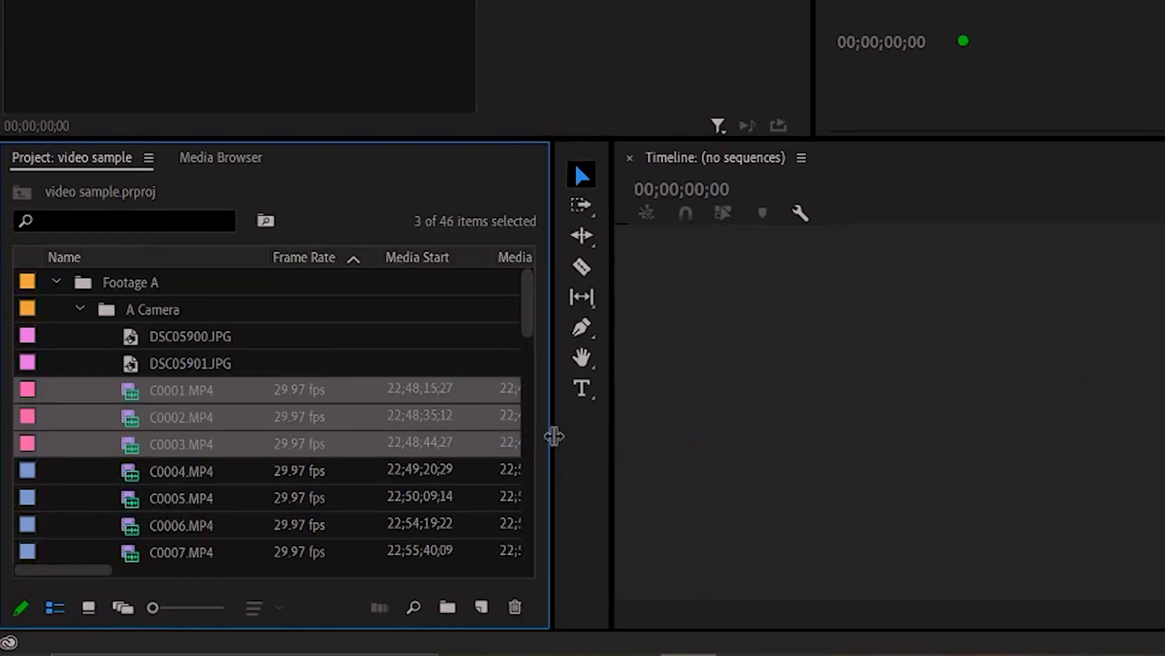
click(216, 479)
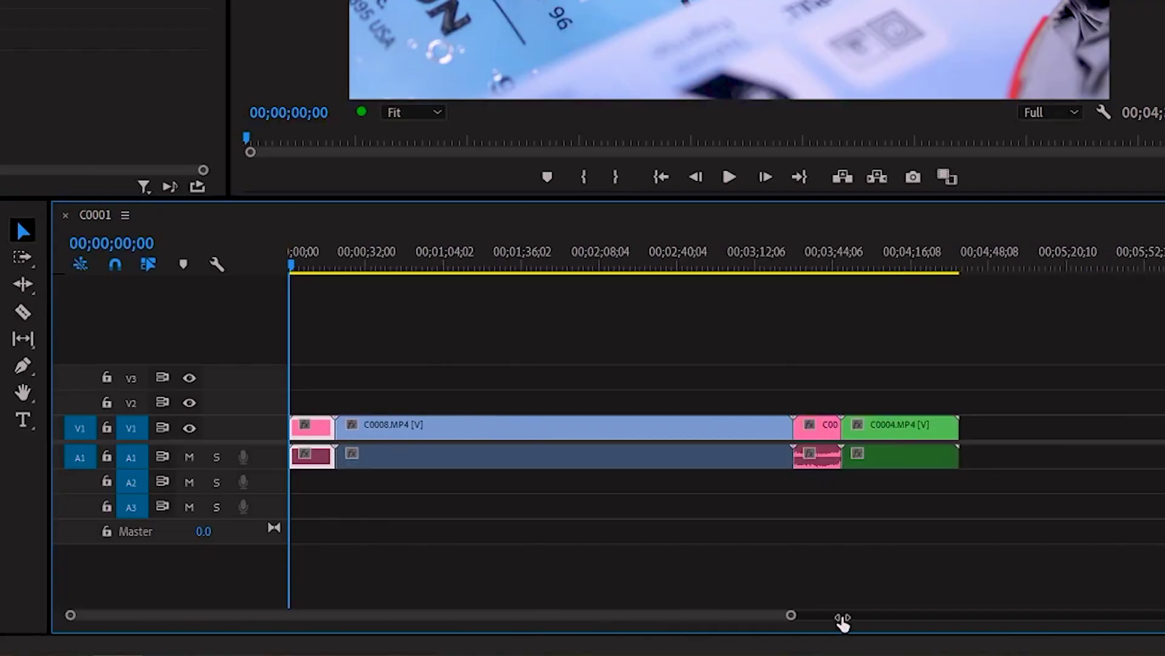
Place the labelled clips C0003.MP4 and C0004.MP4 onto the C0001 timeline's first video track.
drag(840, 619, 905, 613)
drag(109, 121, 774, 464)
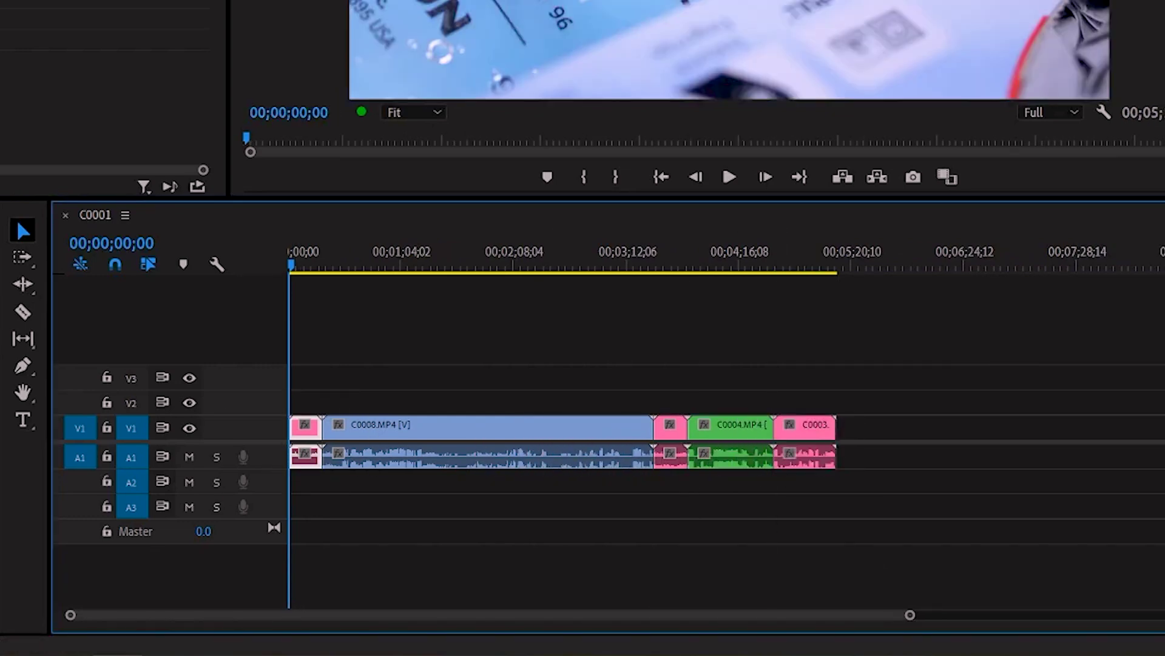
drag(110, 122, 508, 508)
drag(849, 447, 849, 449)
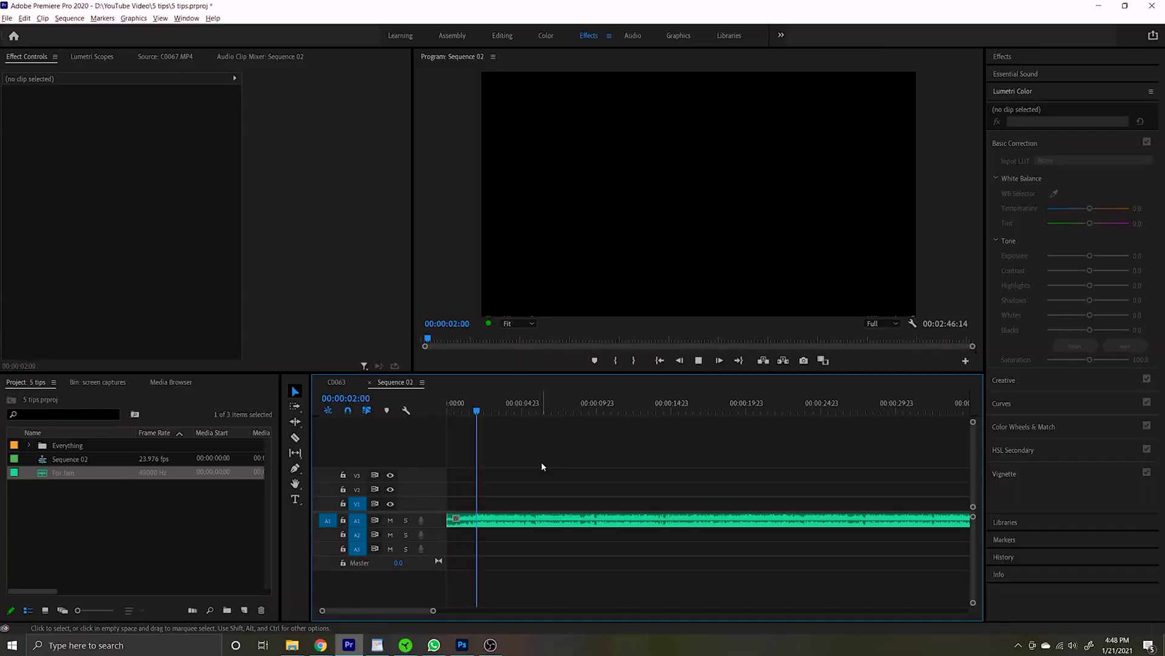
Mark the music beats with M, then lay clips on V1 and trim C0064.MP4 to end on markers.
key(m)
key(m)
key(m)
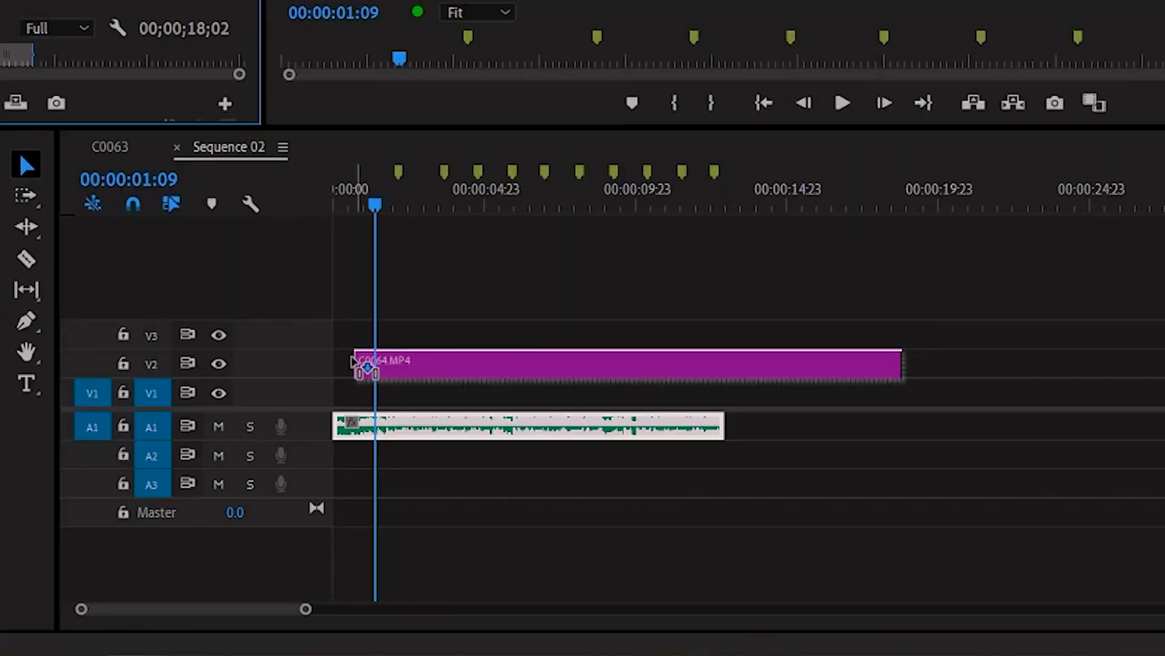
drag(352, 362, 332, 391)
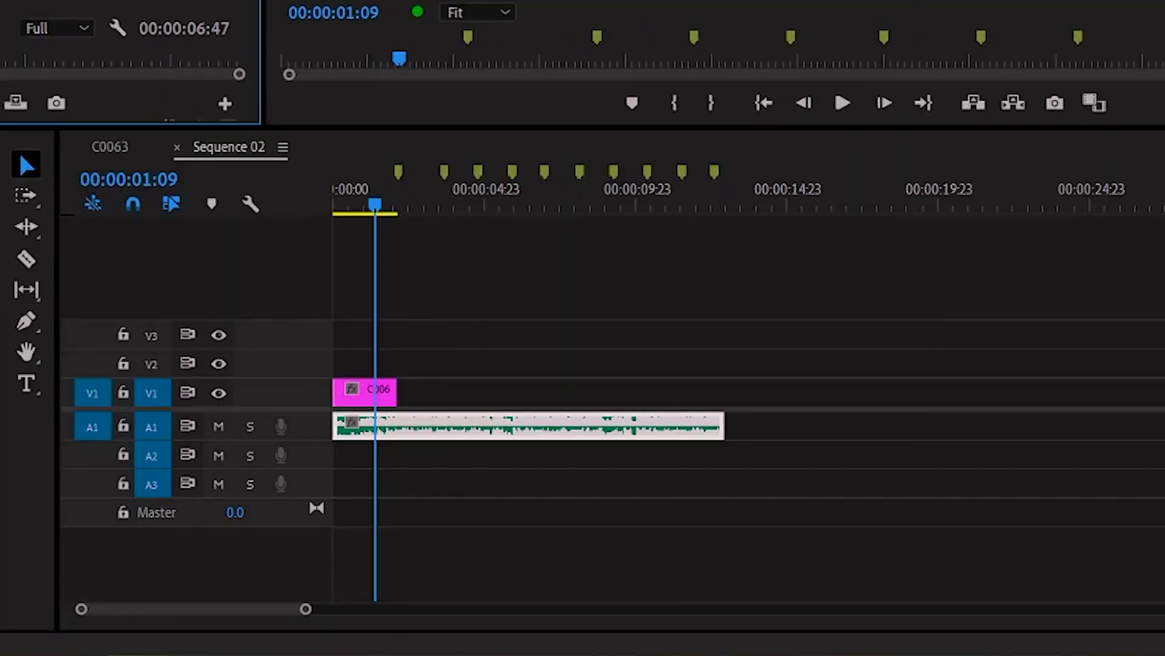
drag(170, 118, 400, 394)
drag(601, 393, 436, 393)
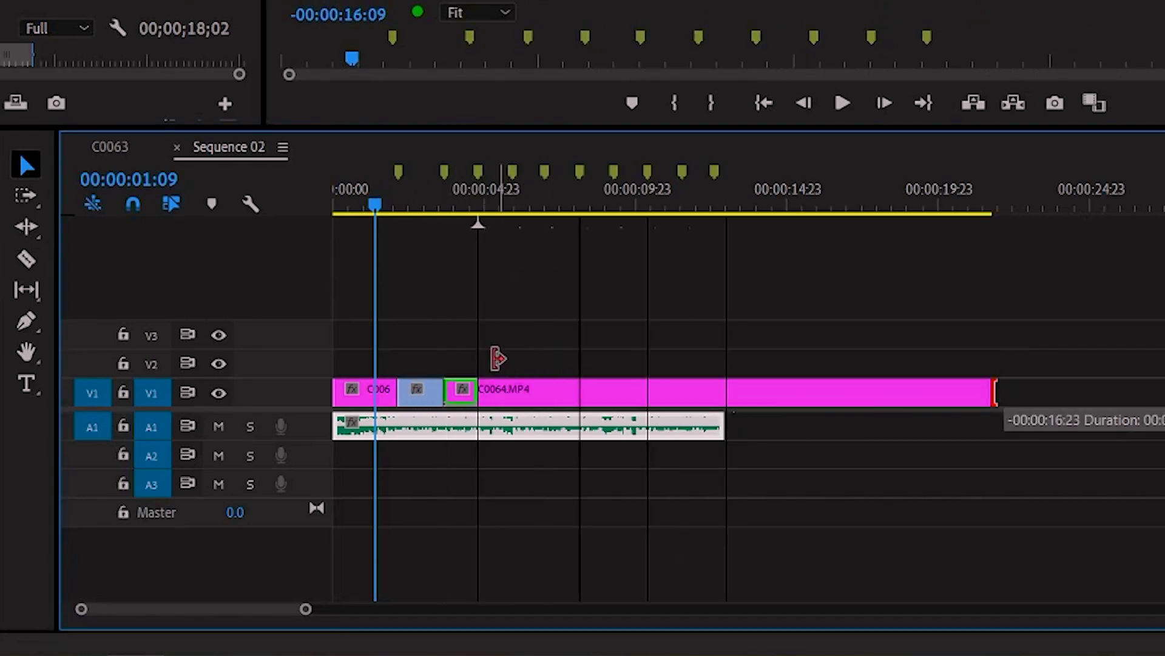
drag(506, 358, 463, 394)
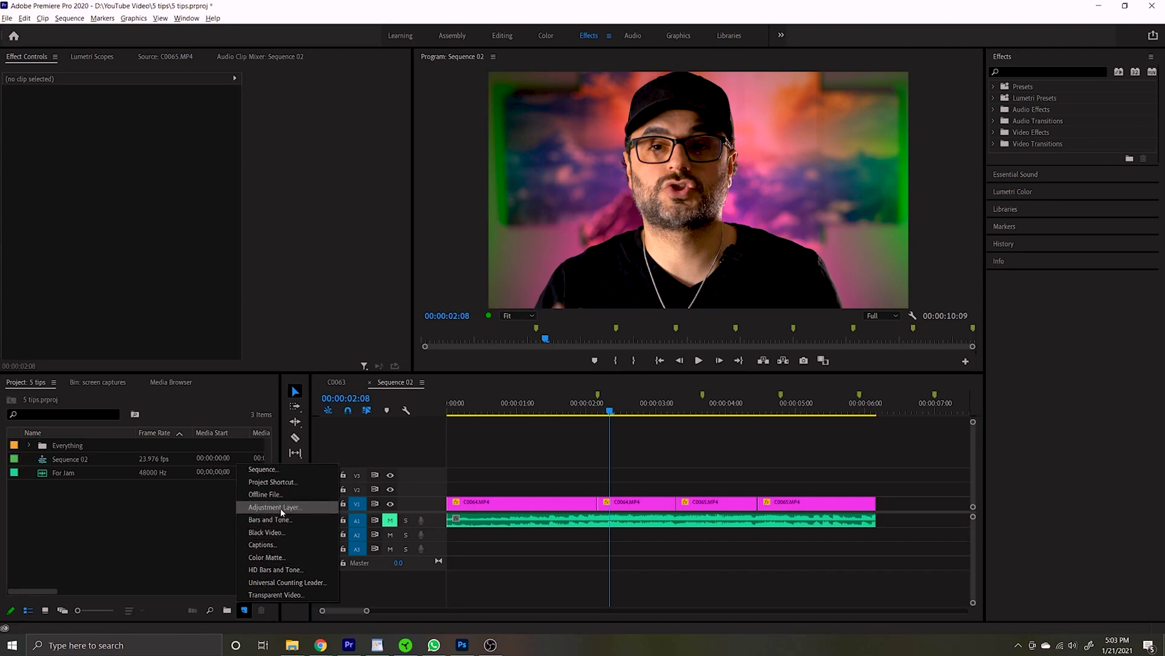
Add an adjustment layer on V2 spanning the clips and raise its Lumetri Blacks to 57.2.
click(279, 508)
click(599, 364)
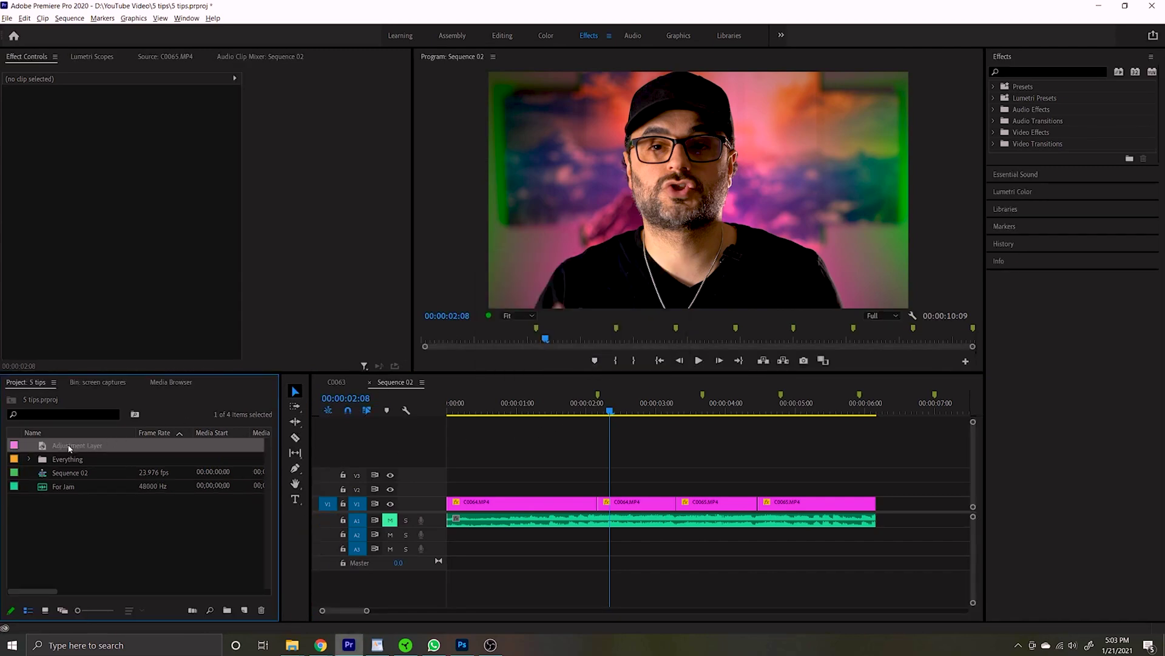
drag(217, 449, 447, 499)
drag(795, 490, 874, 498)
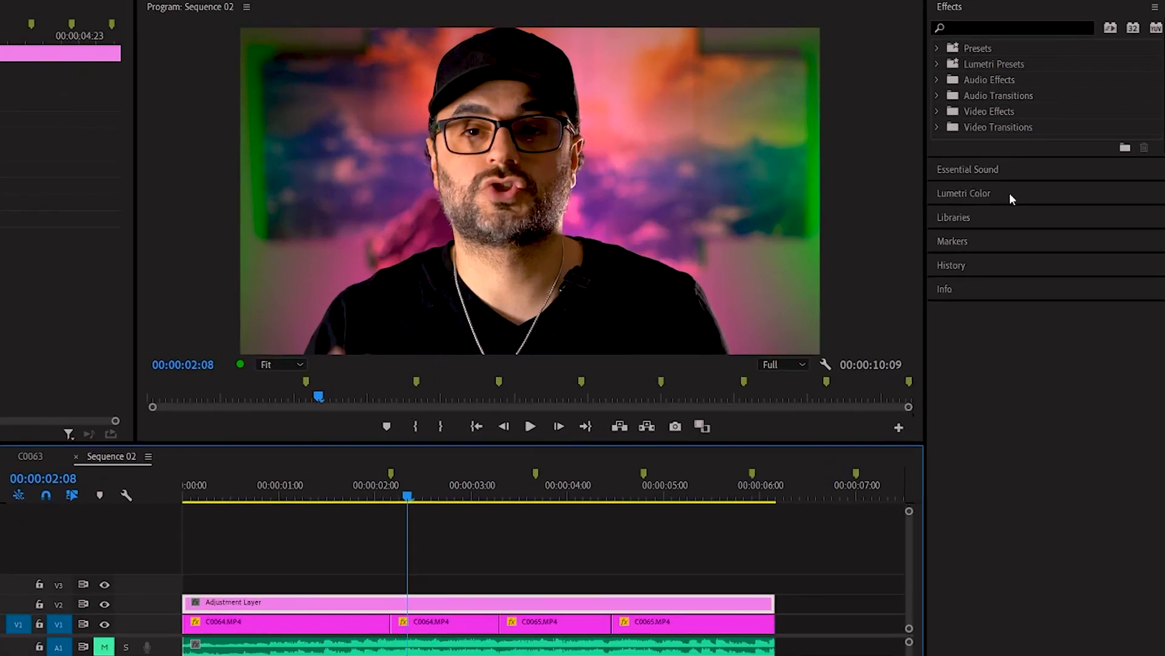
click(1047, 192)
mouse_move(1037, 482)
mouse_down()
mouse_move(1051, 486)
mouse_move(1007, 480)
mouse_move(1075, 479)
mouse_move(984, 484)
mouse_move(1059, 486)
mouse_up()
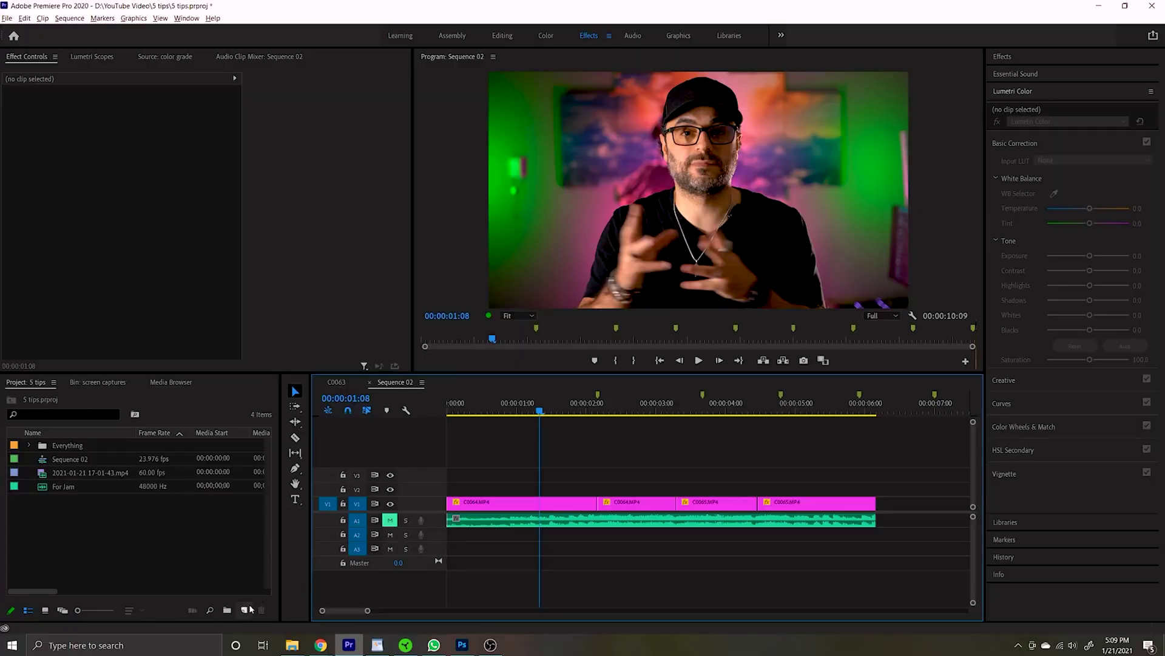
Create a second 1920×1080 adjustment layer on V2 and stretch it over all four clips.
click(280, 509)
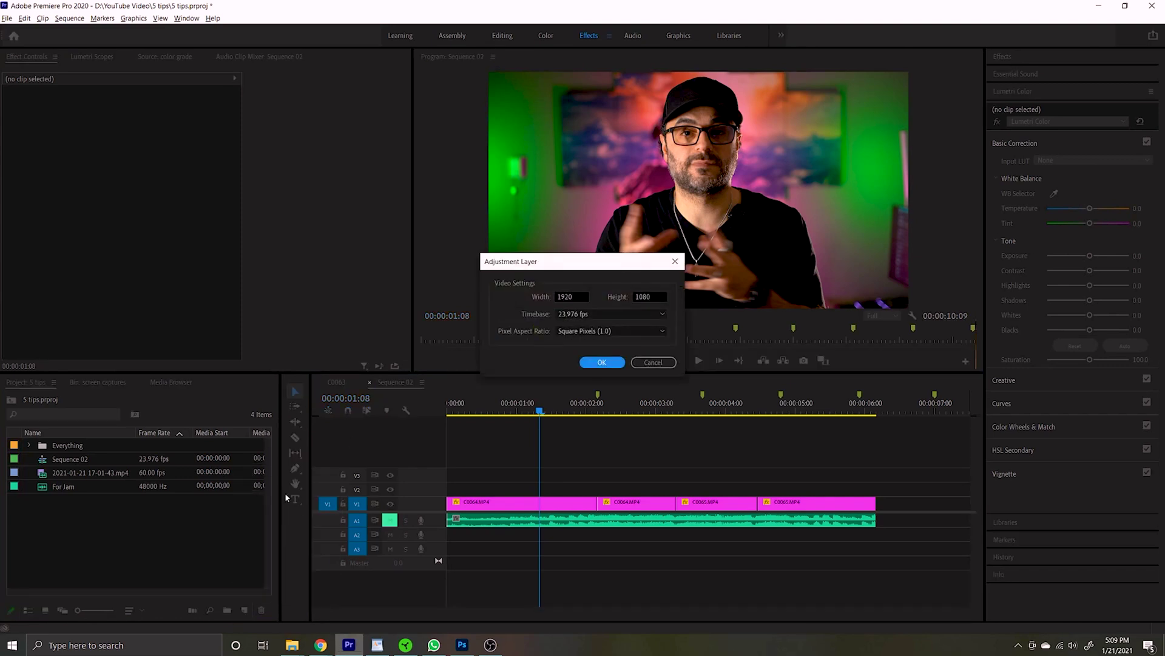
click(616, 363)
drag(98, 449, 436, 495)
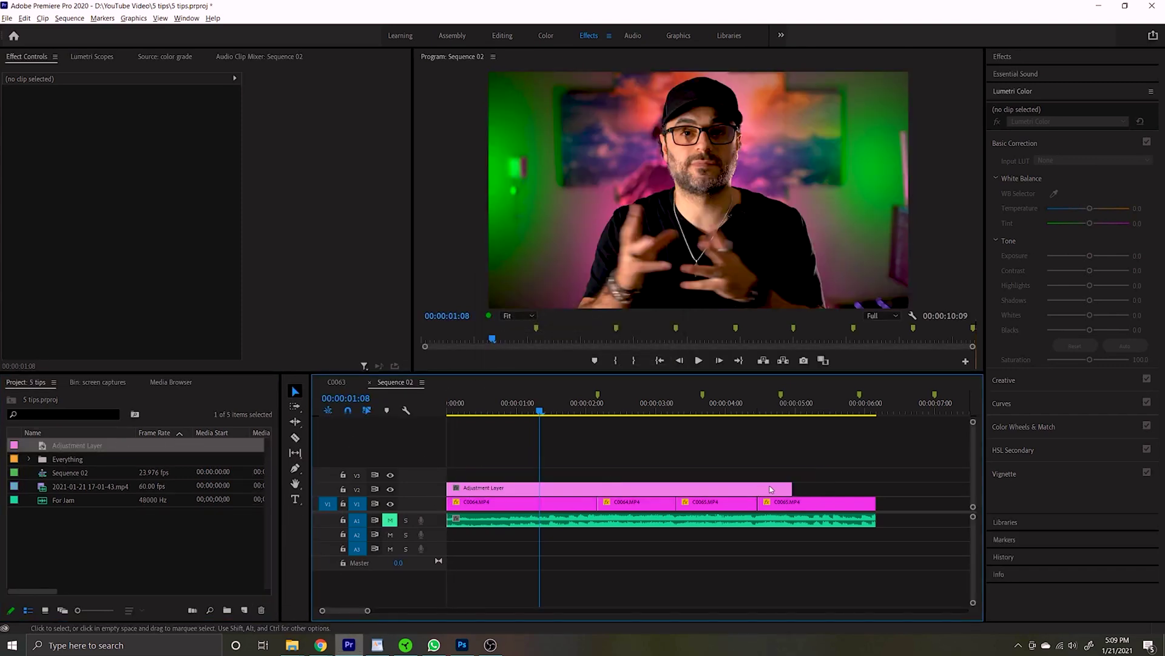
drag(862, 487, 876, 487)
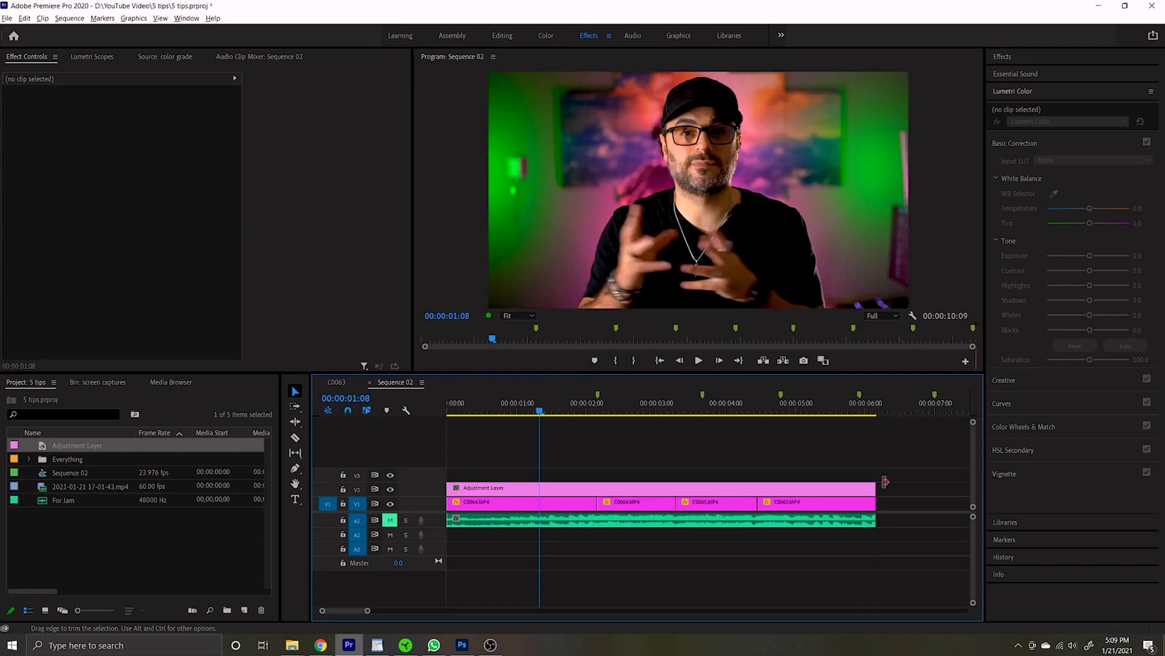
click(1003, 55)
Search the effects for 'crop' and apply Crop to the adjustment layer.
click(1022, 67)
text(crop)
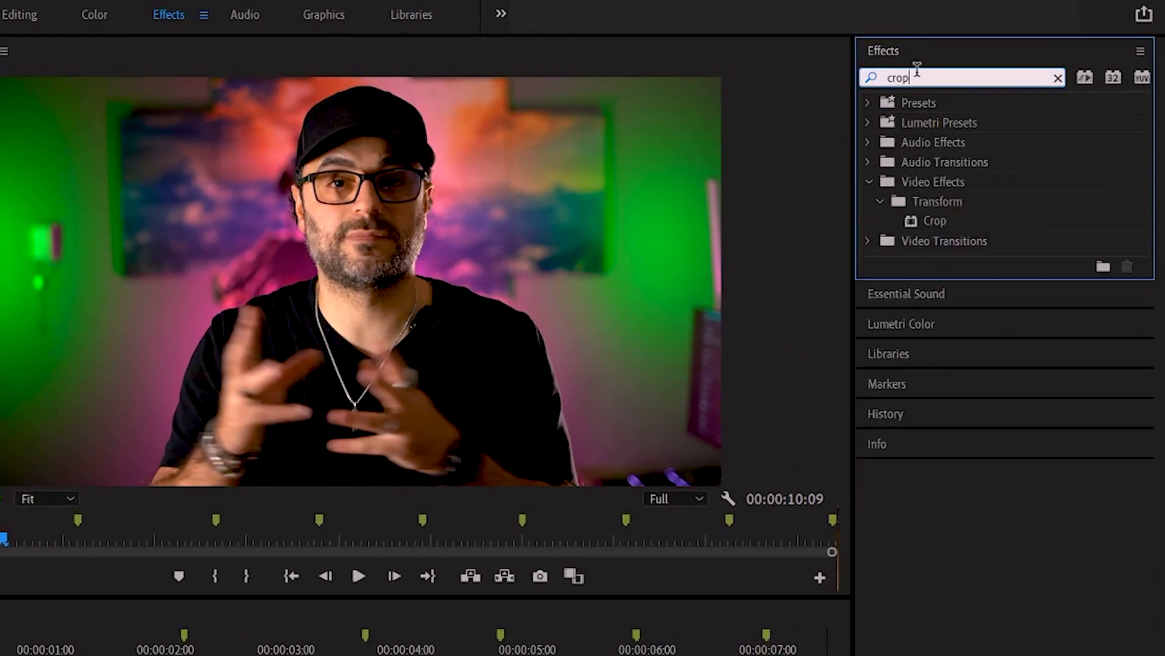
drag(931, 219, 328, 652)
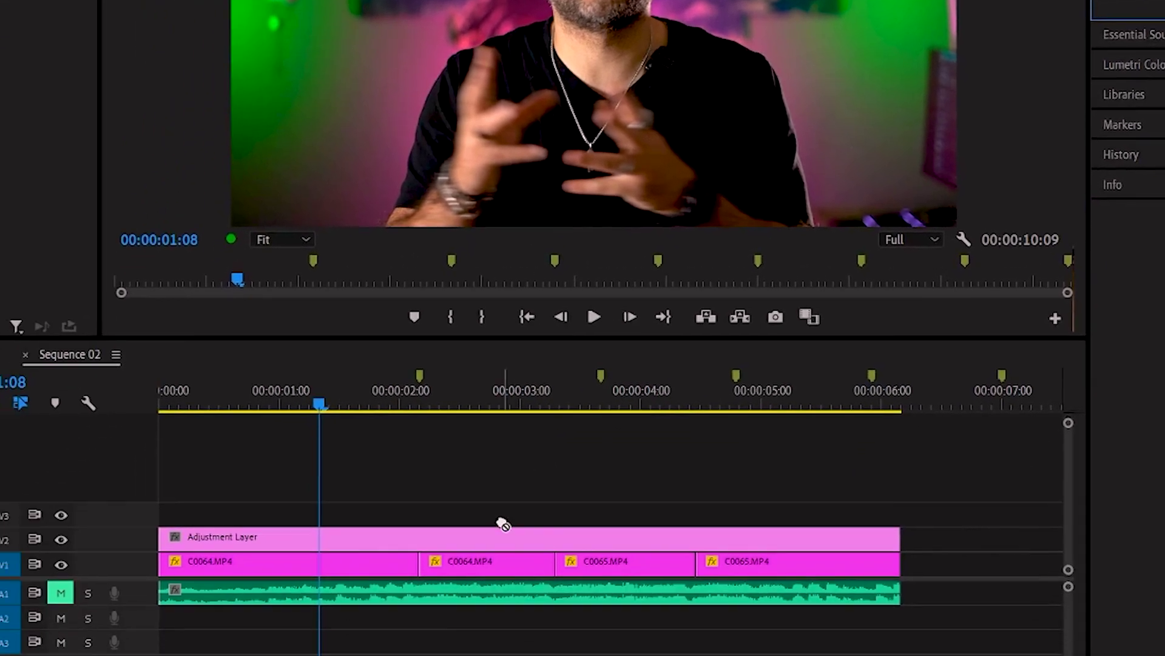
drag(492, 545, 491, 545)
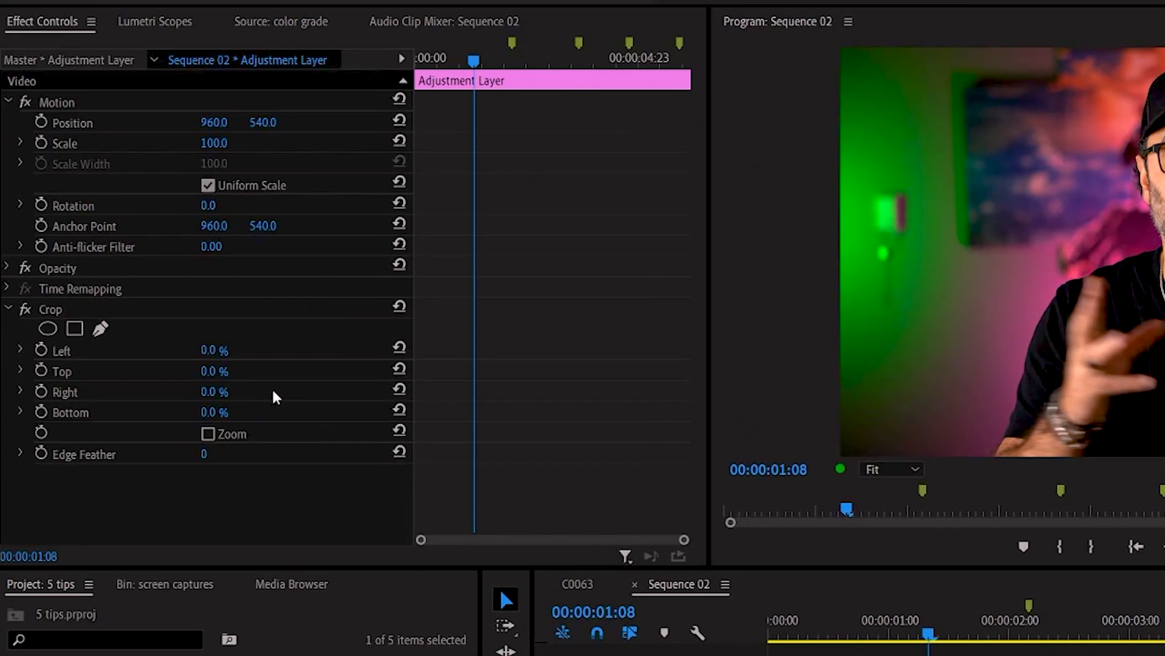
Set Crop Top and Bottom to 12% and shift the frame up within the letterbox.
click(214, 370)
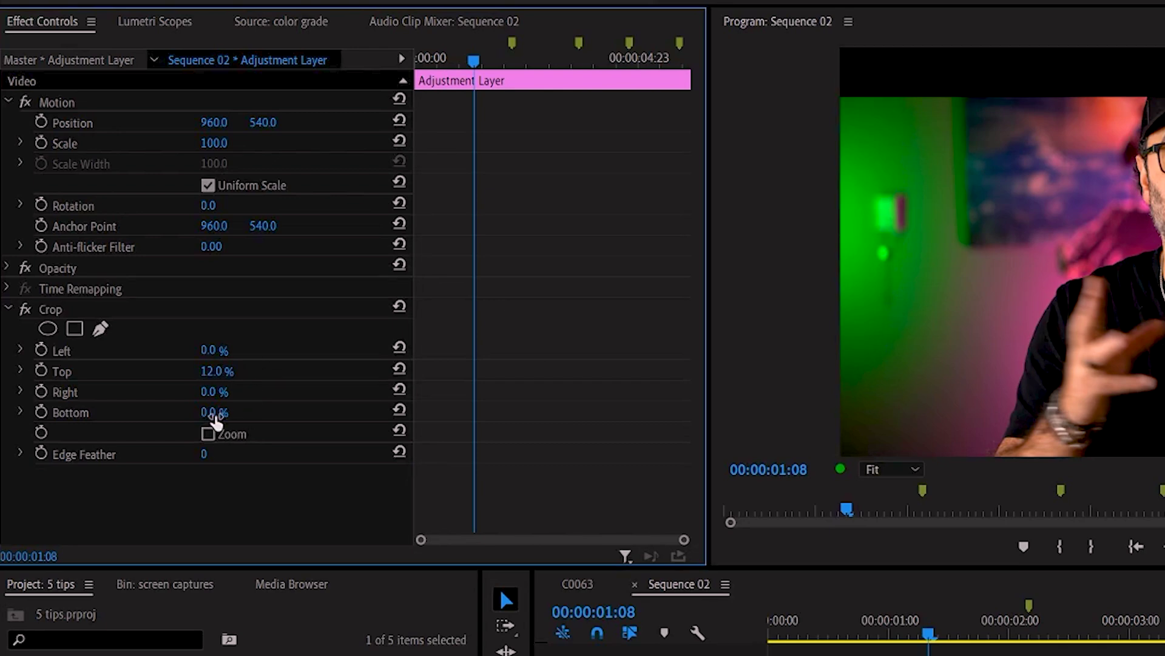
text(12)
key(Return)
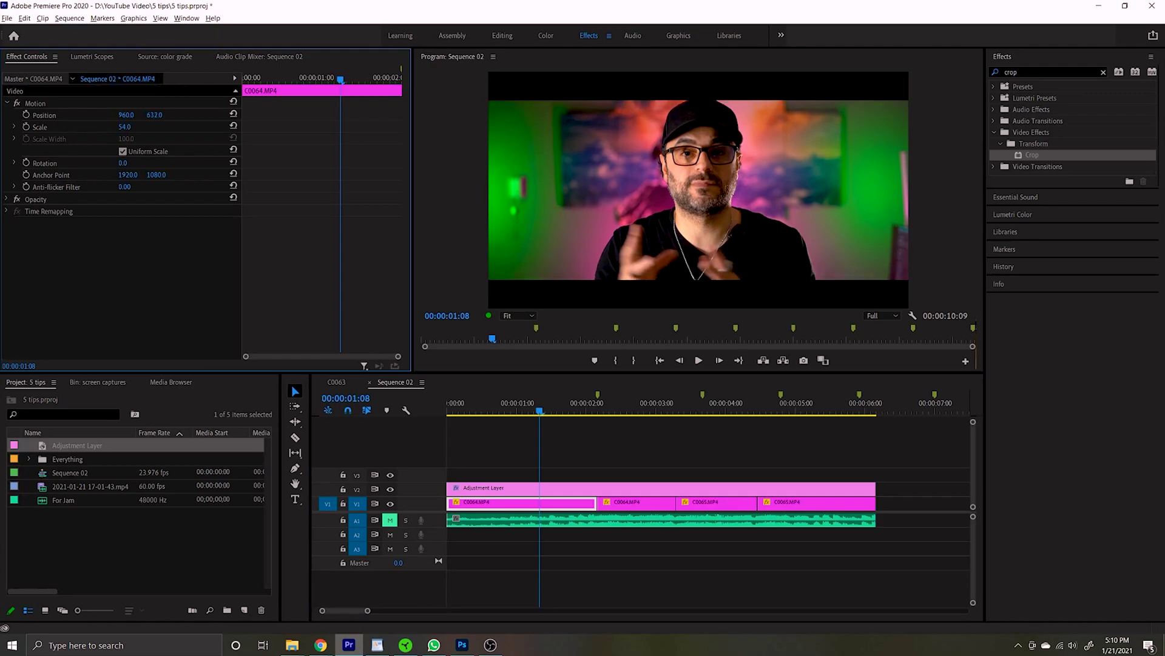
drag(154, 115, 126, 114)
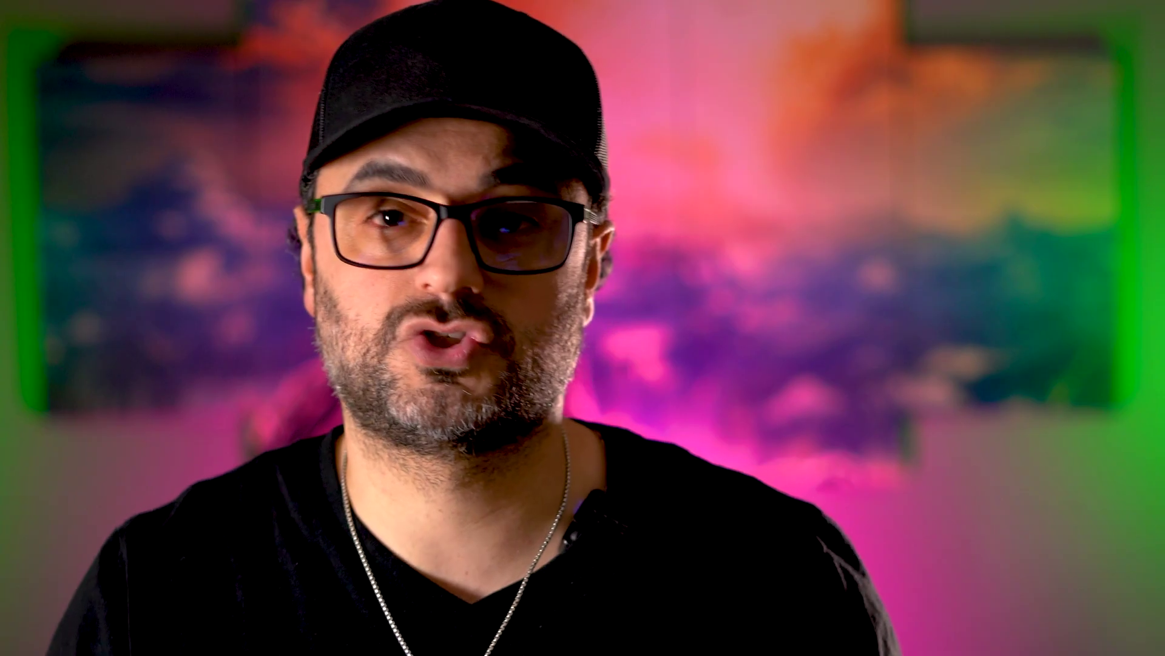